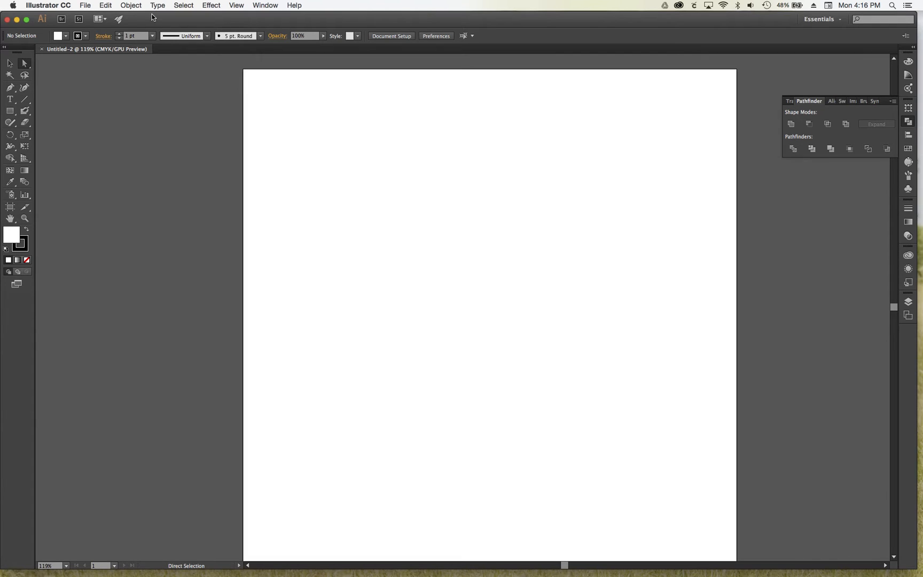
Step: Reach the Place command in the File menu for the blank document
click(86, 6)
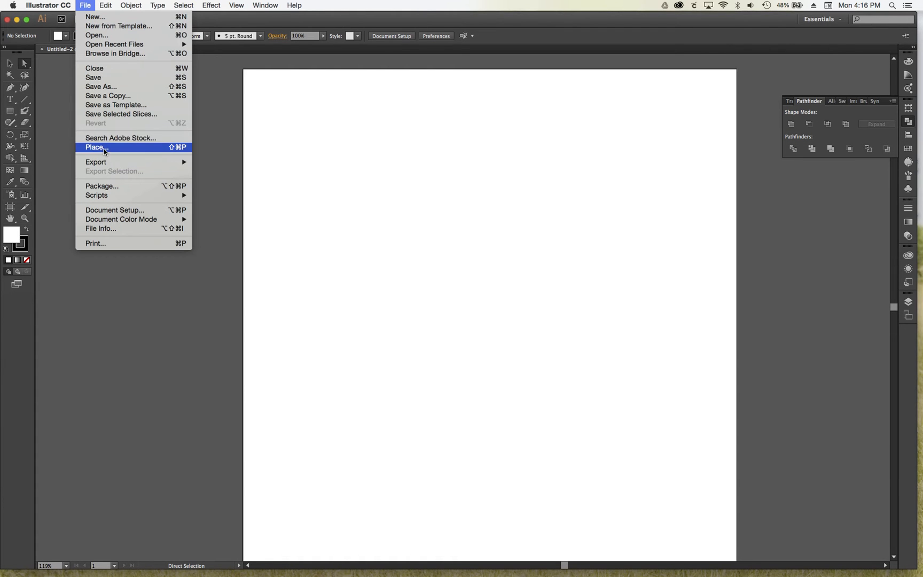
Step: Place the BOWFISH jpg from the Desktop, sized large across the white artboard
click(97, 147)
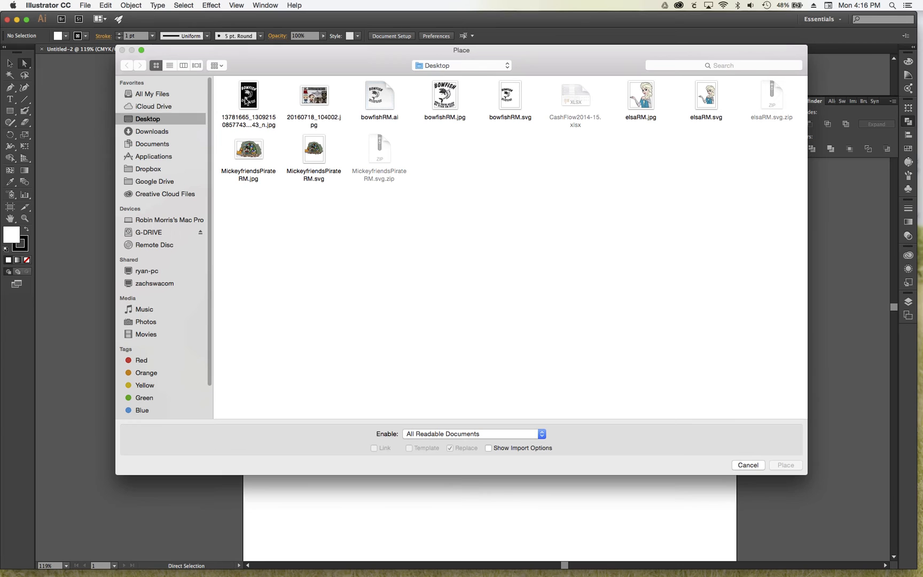
click(247, 100)
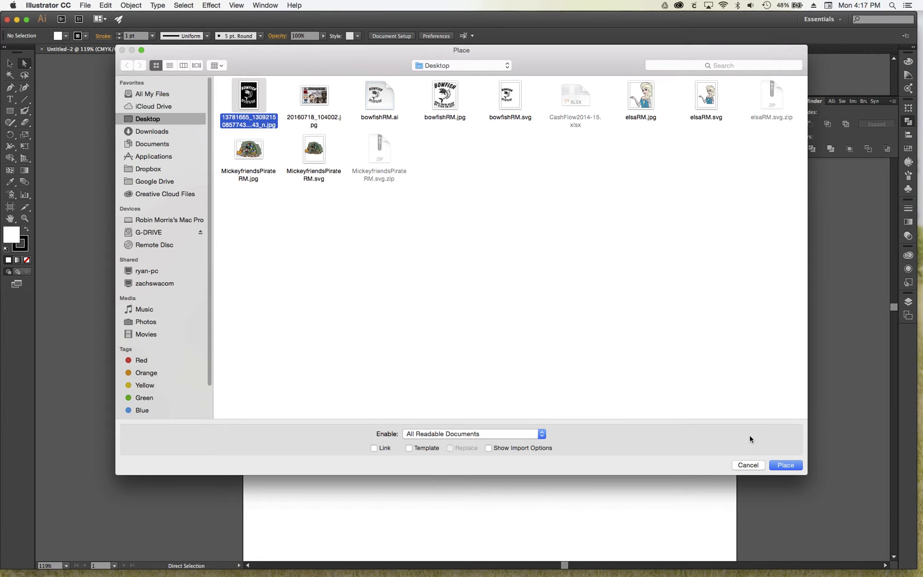
click(786, 465)
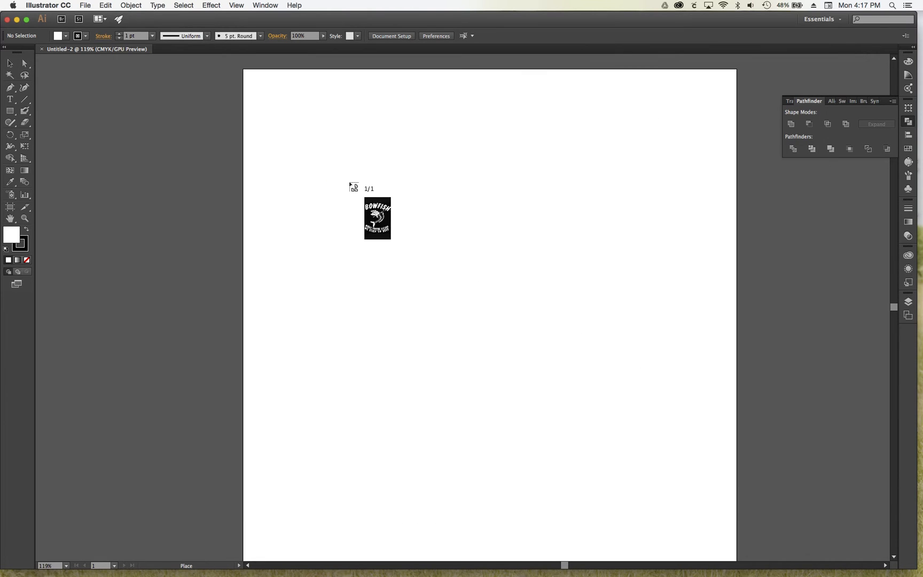
mouse_move(258, 77)
mouse_down()
mouse_move(465, 261)
mouse_move(662, 555)
mouse_up()
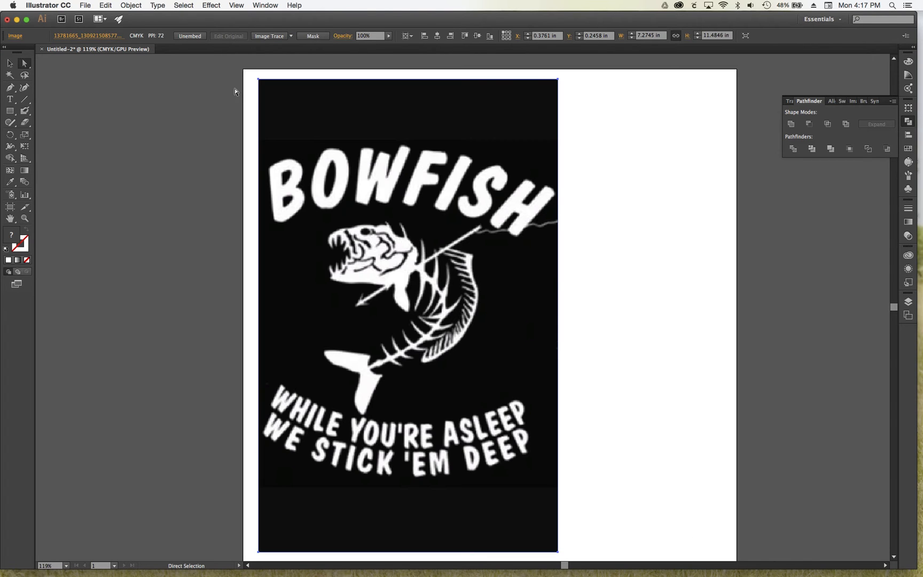
Step: Image Trace the placed BOWFISH graphic and expand it into editable vector paths
click(271, 36)
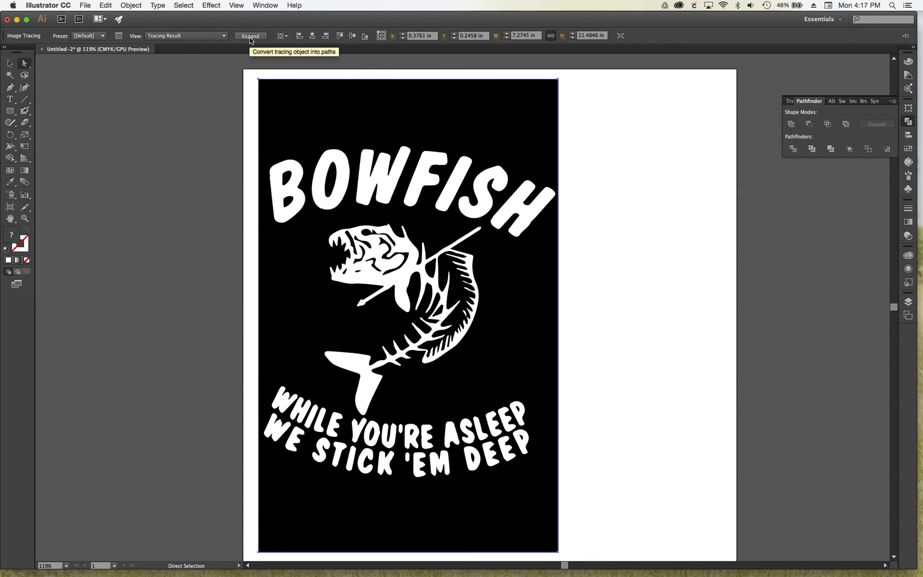
click(250, 37)
click(24, 64)
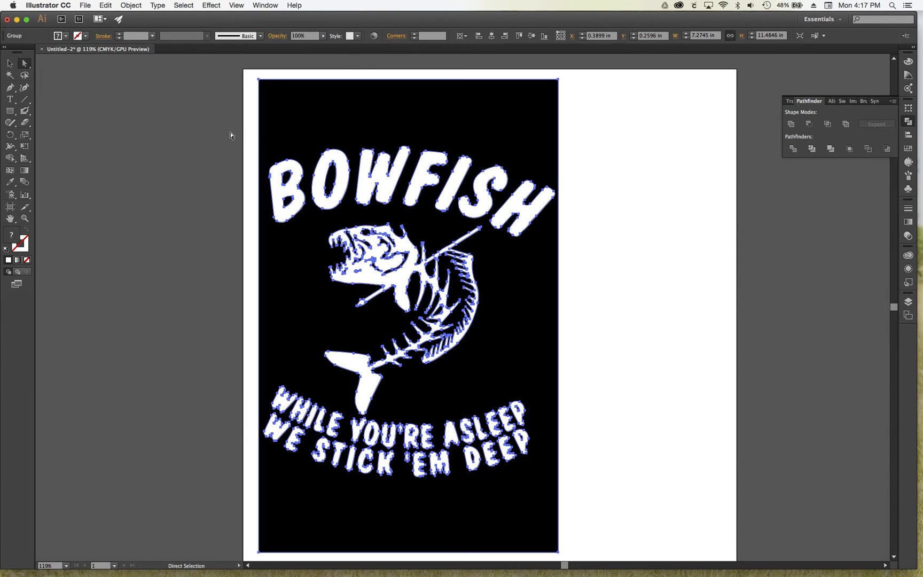
Step: Select the letter B and every object with the same white fill and stroke
click(207, 122)
click(286, 181)
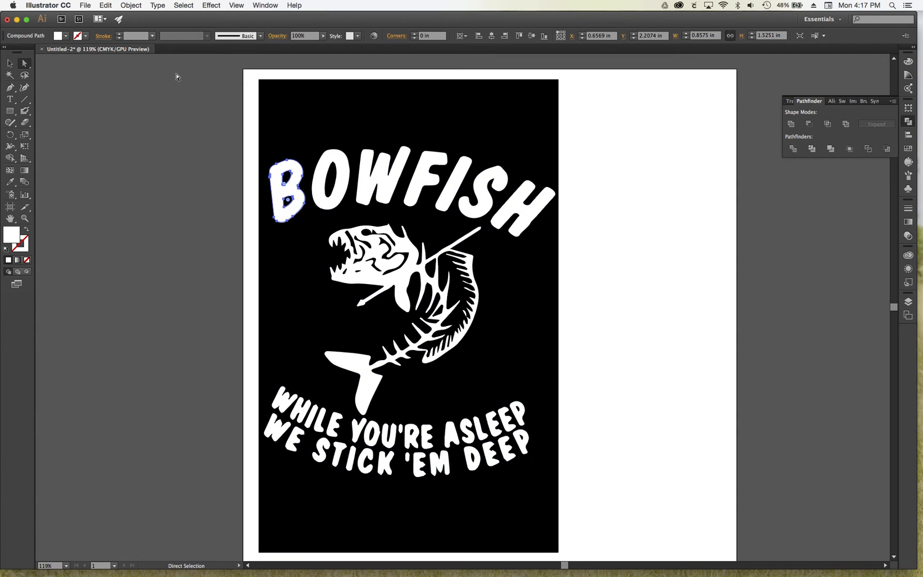
click(183, 5)
mouse_move(189, 92)
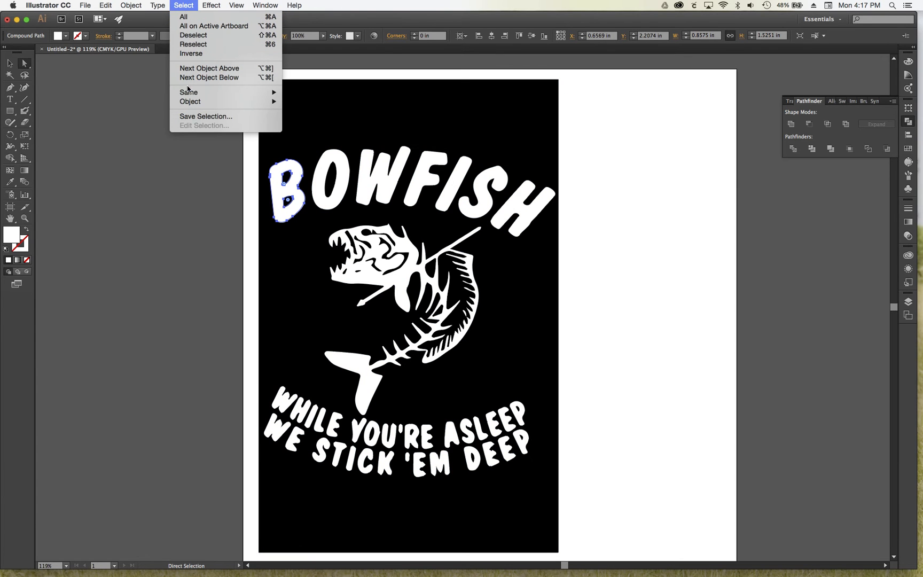
click(303, 129)
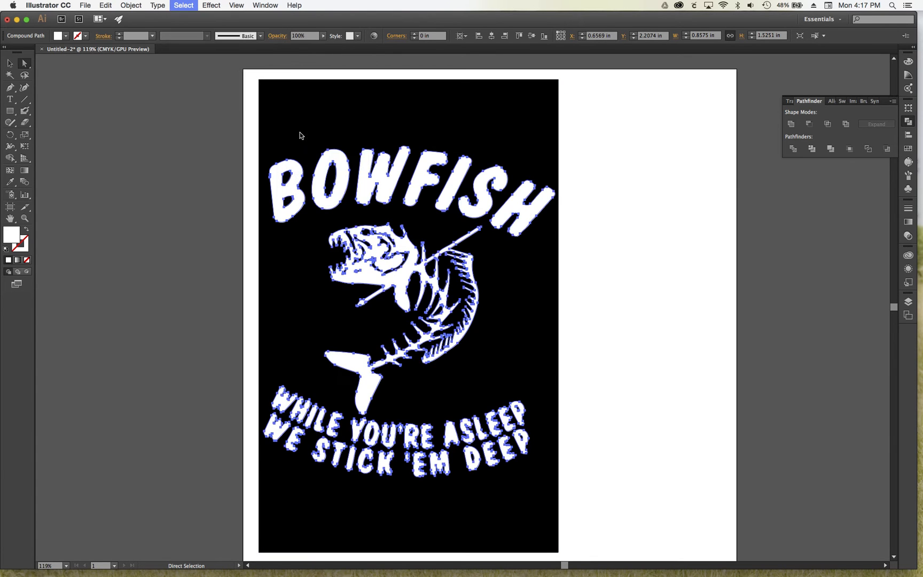
Step: Fill all the selected white lettering and fish artwork with the orange swatch
click(68, 37)
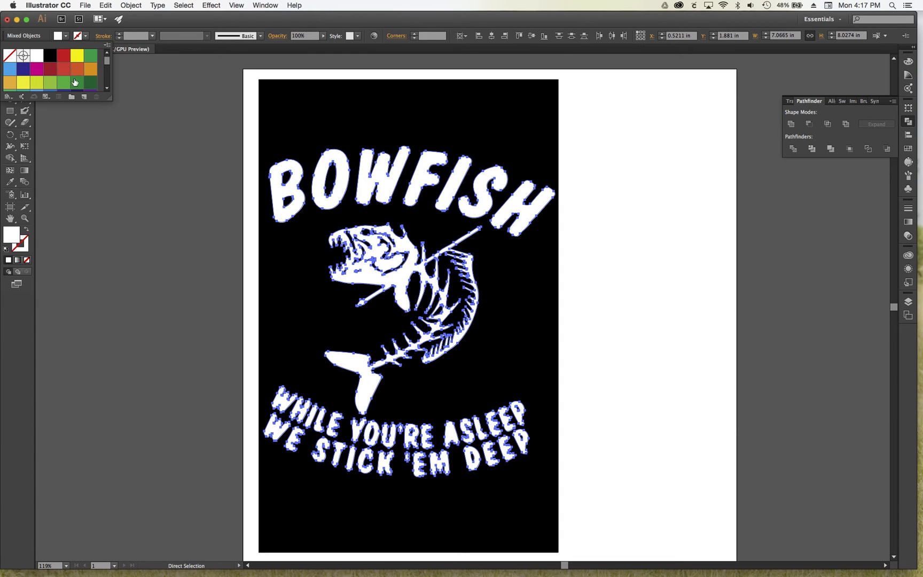
click(78, 70)
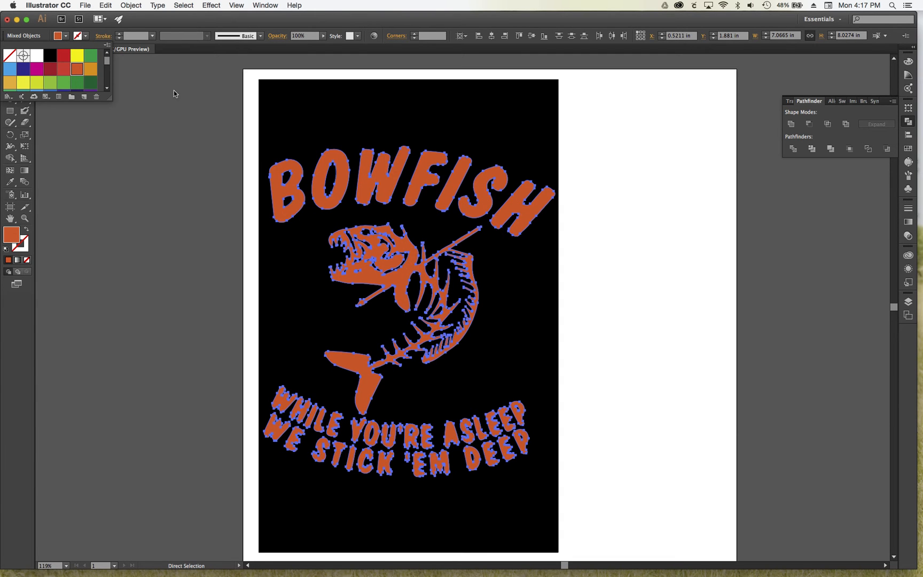
click(188, 85)
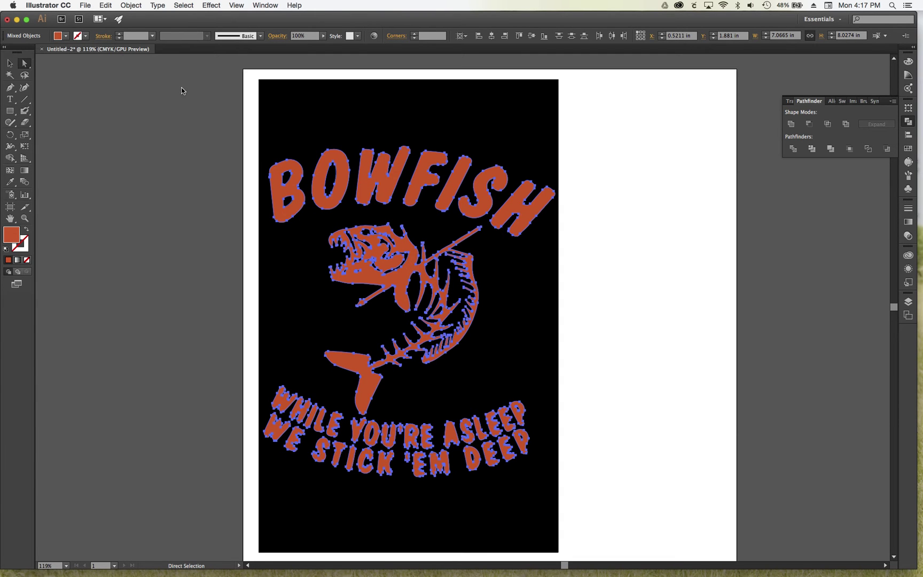
click(225, 112)
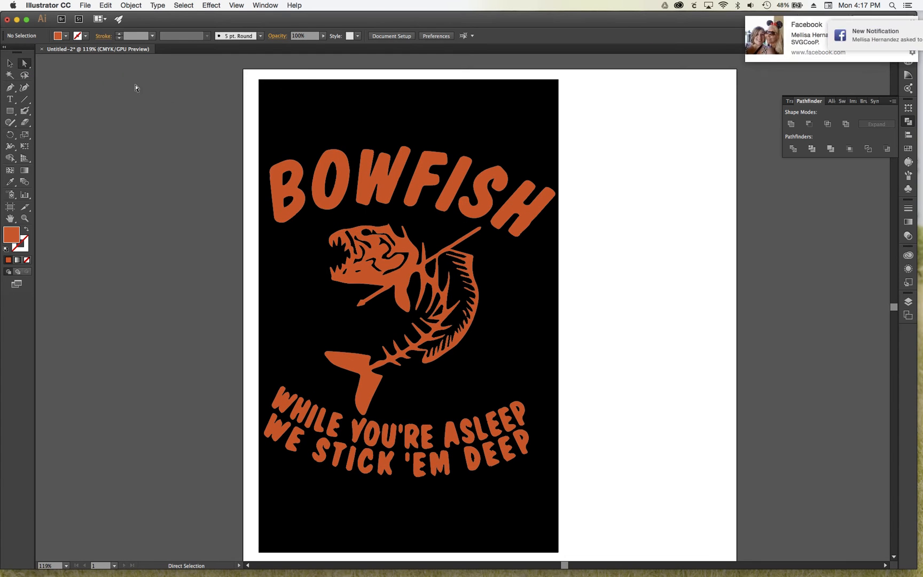
Step: Select everything filled black, delete it, and show the document grid
click(367, 126)
key(super+a)
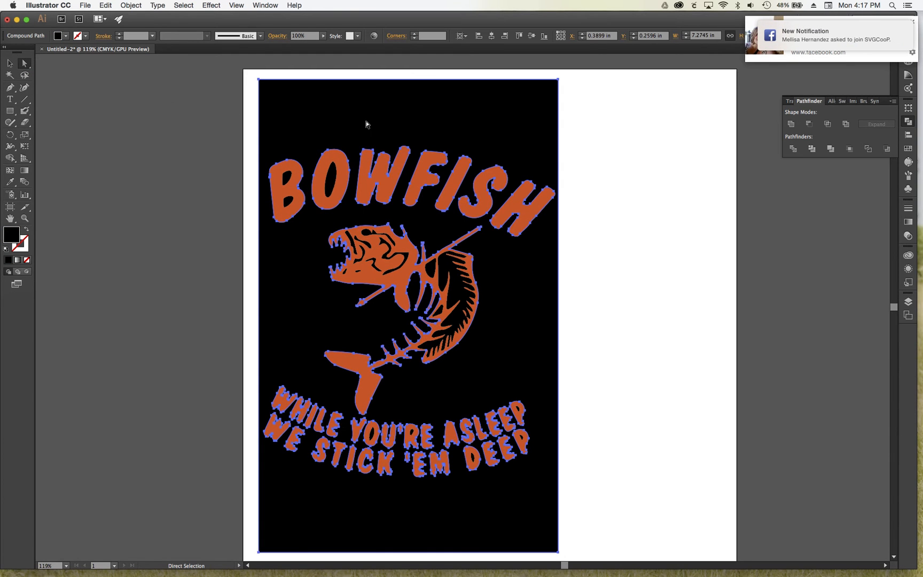
click(182, 6)
mouse_move(189, 92)
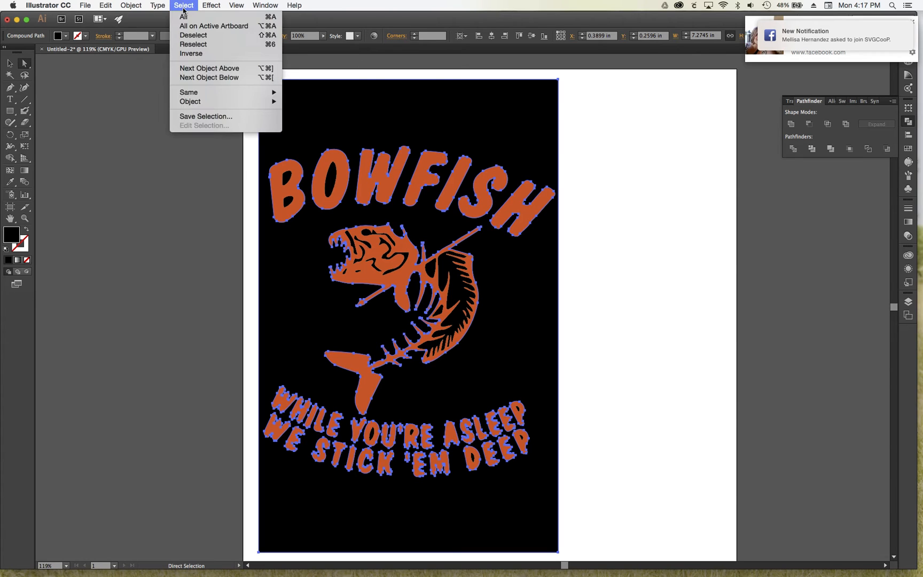
click(306, 129)
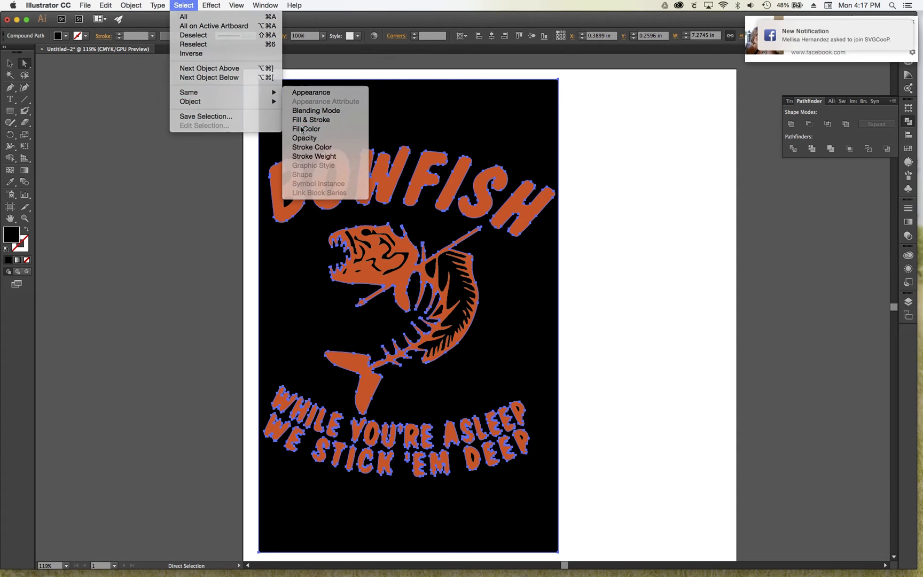
key(Delete)
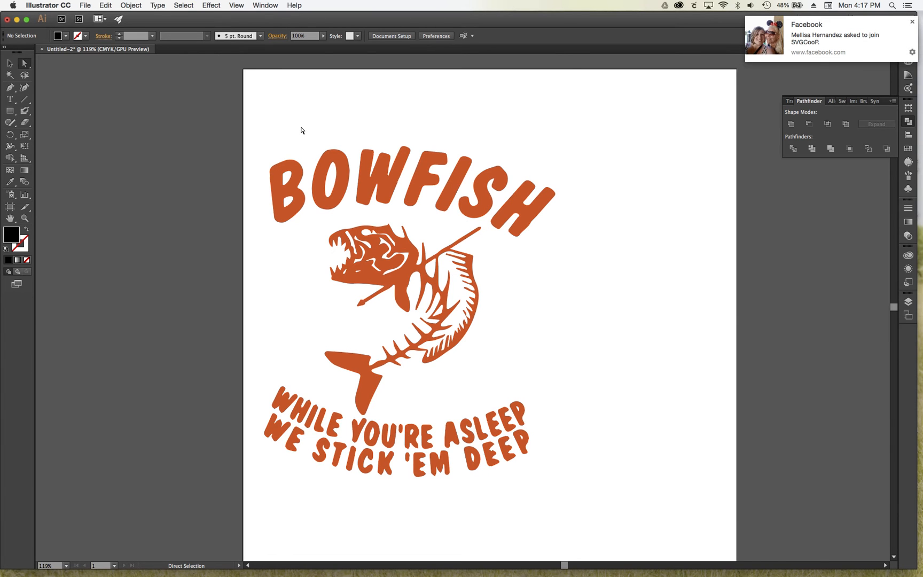
key(super+apostrophe)
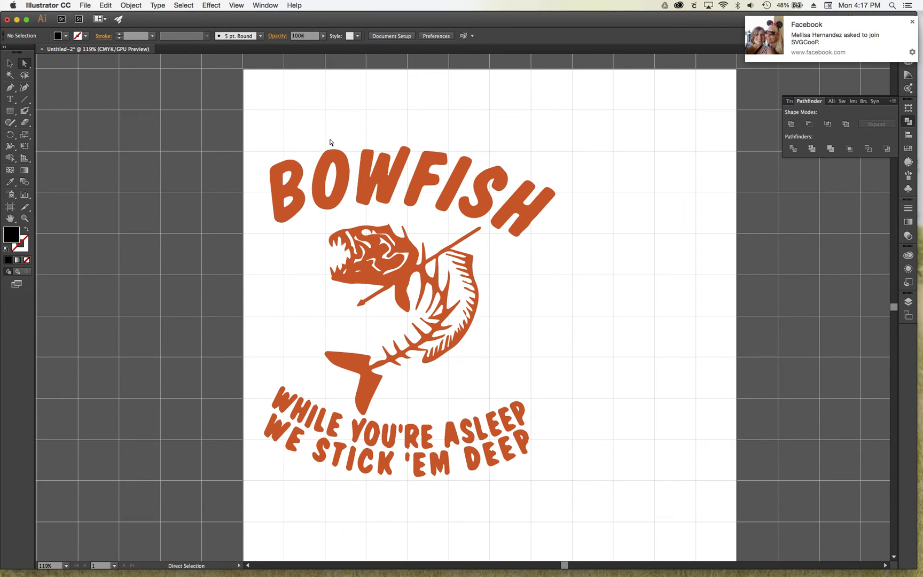
Step: Select every orange piece, unite them with Pathfinder, and ungroup into one compound path
click(278, 193)
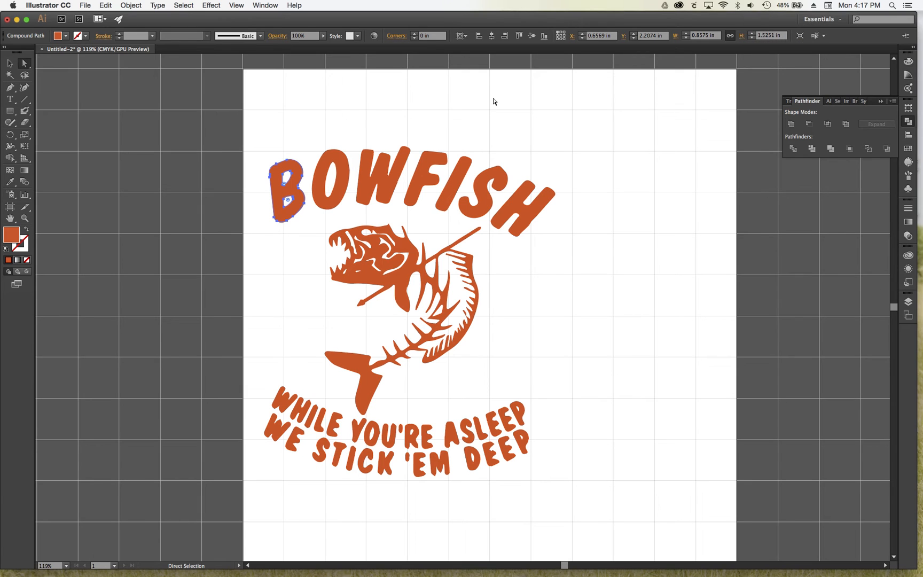
click(183, 5)
mouse_move(189, 93)
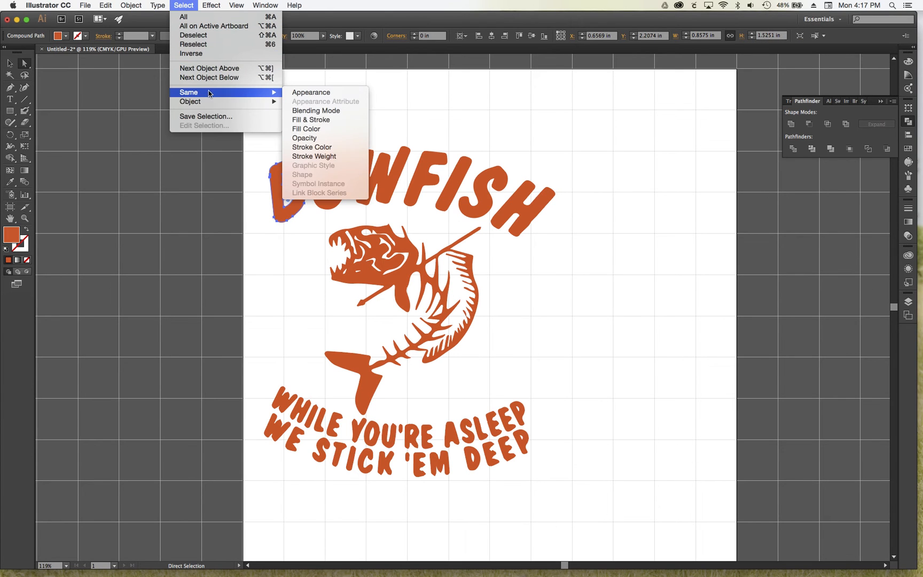
click(306, 129)
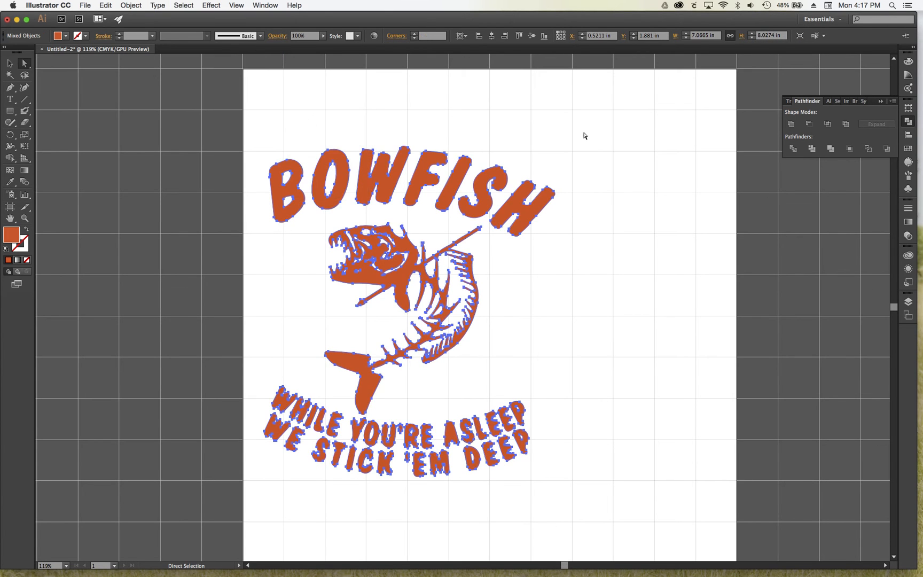
click(792, 124)
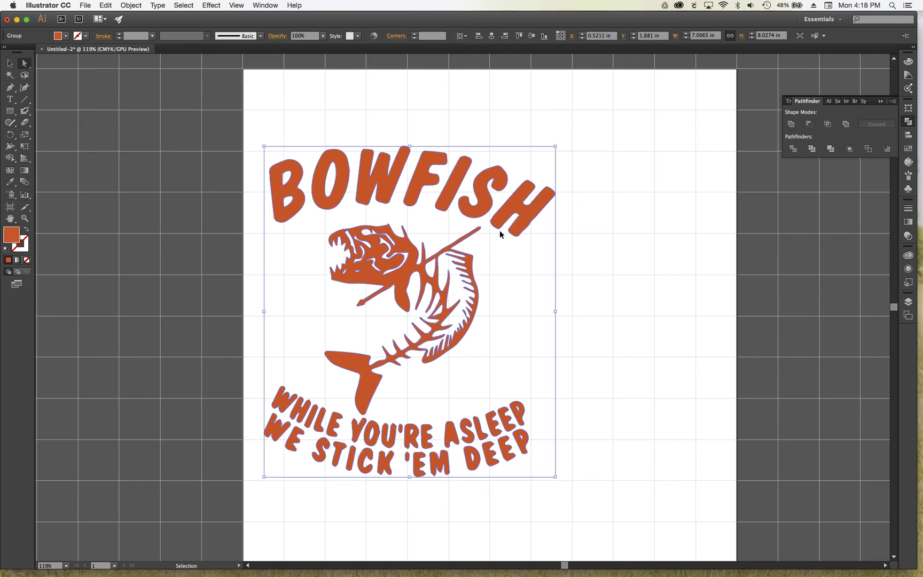
key(super+8)
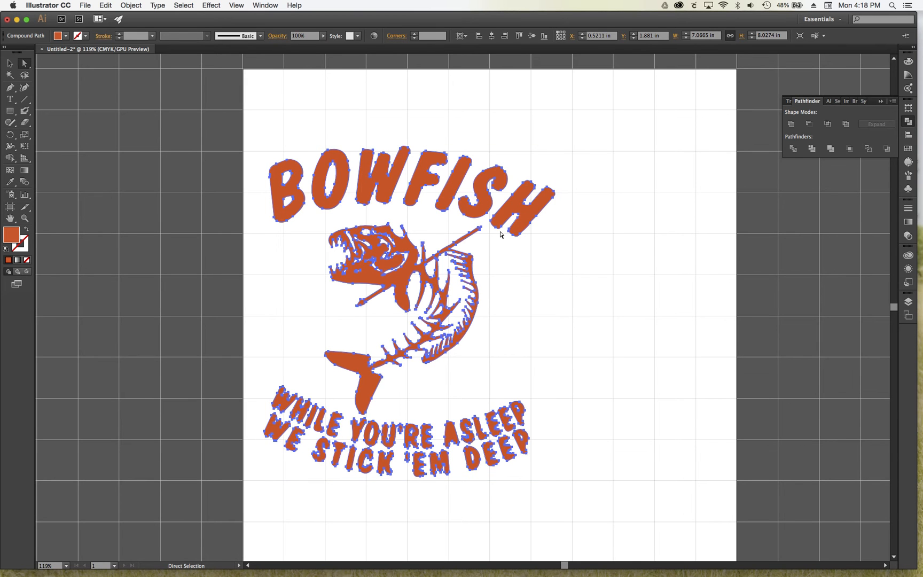
Step: Paint over the broken lower-rib spike with the Blob Brush so it joins the fish body
key(super+shift+a)
scroll(500, 234, up, 5)
scroll(500, 235, up, 5)
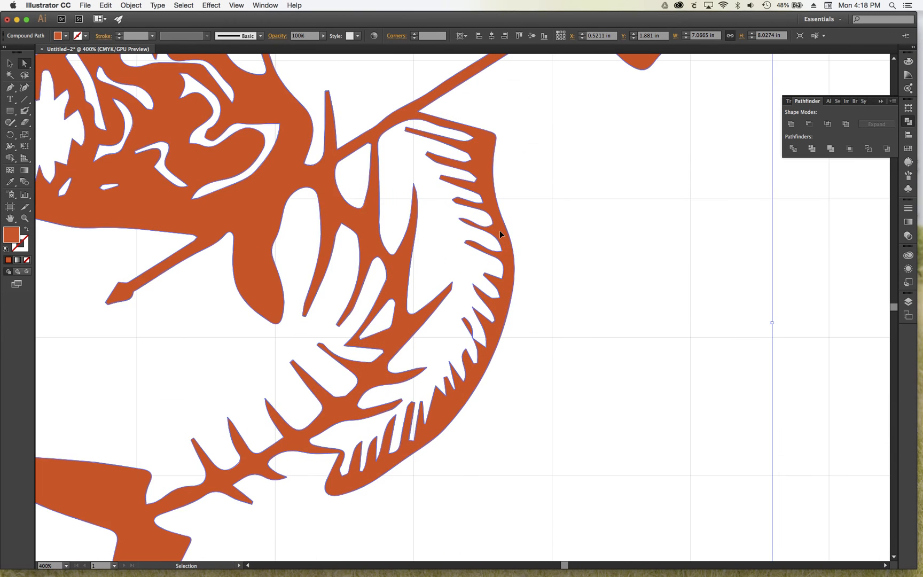
scroll(500, 235, up, 3)
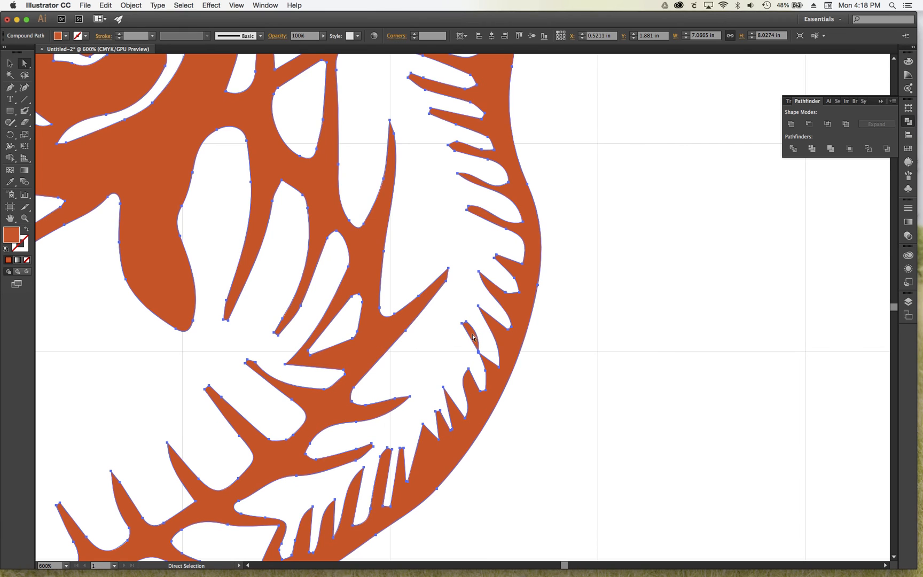
click(482, 350)
click(562, 377)
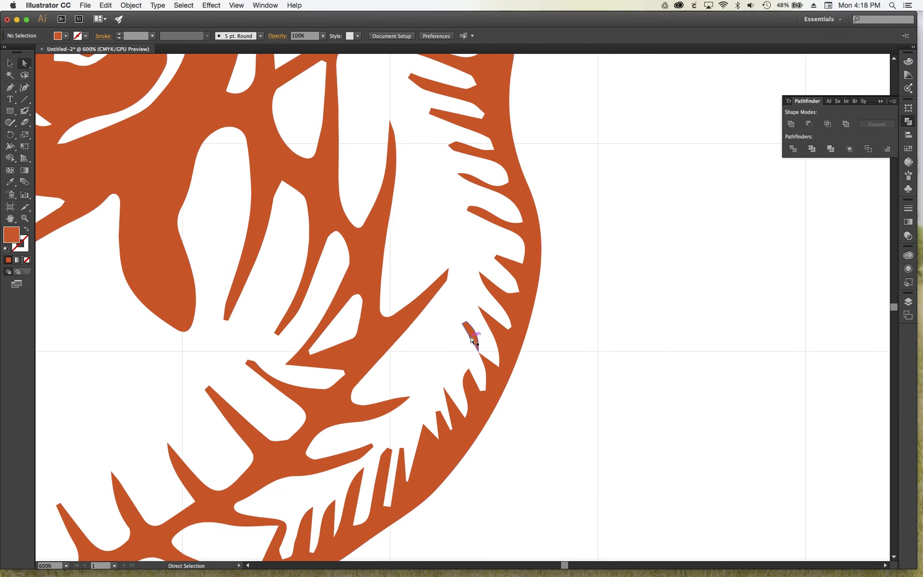
click(475, 338)
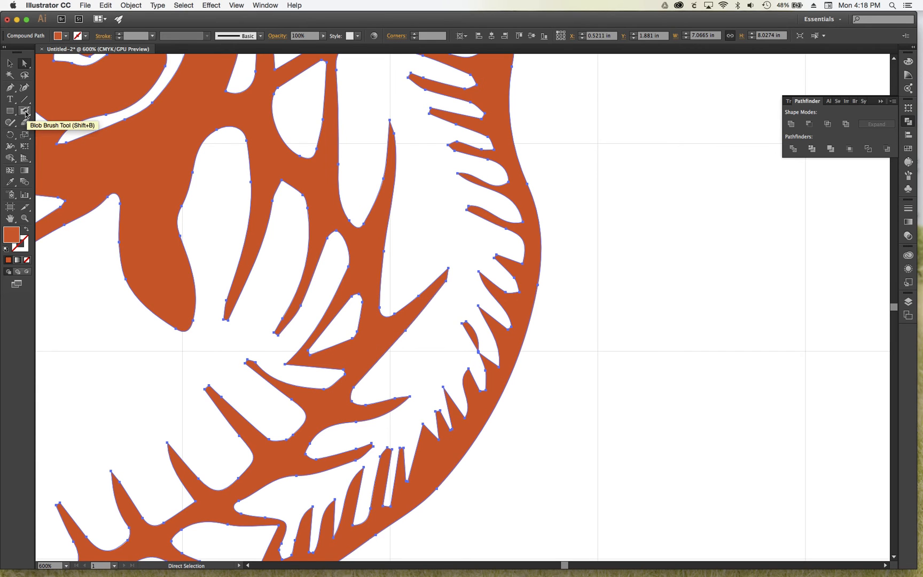
click(25, 112)
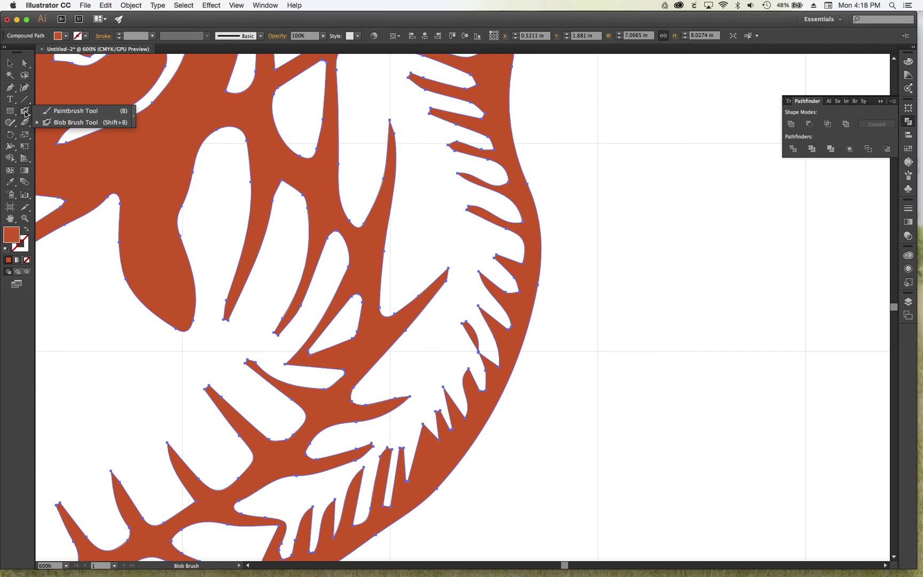
click(62, 123)
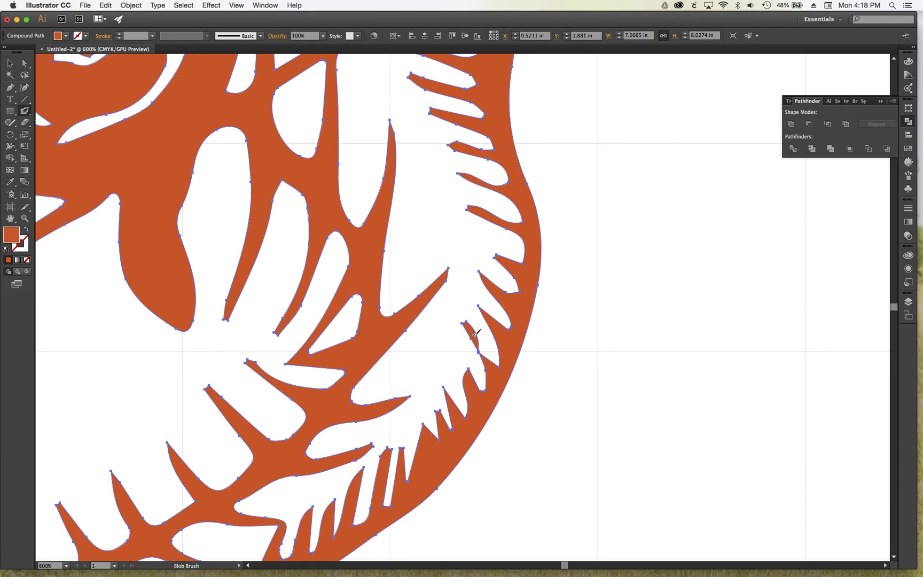
drag(476, 336, 496, 372)
Step: Deselect, check the merged artwork with the Direct Selection tool, and fit the whole artboard in view
key(super+shift+a)
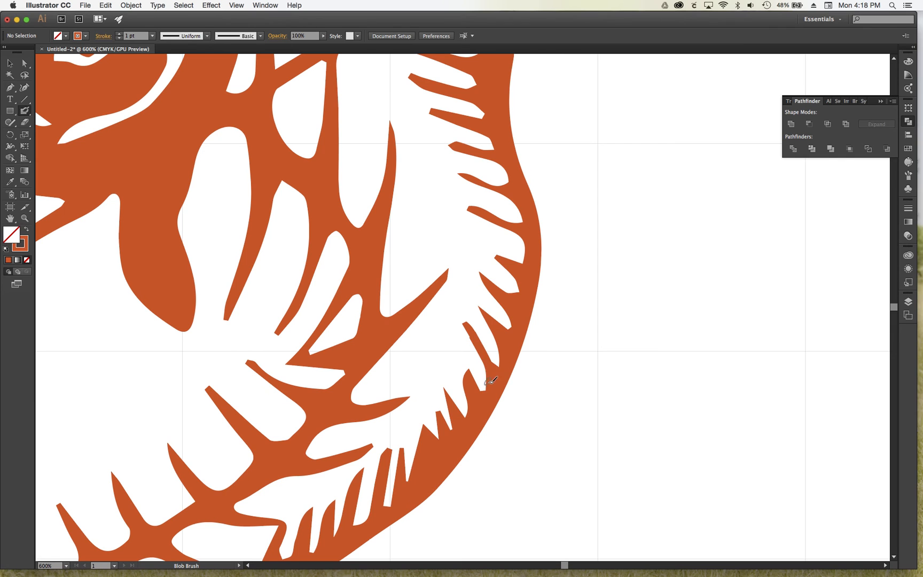
click(24, 63)
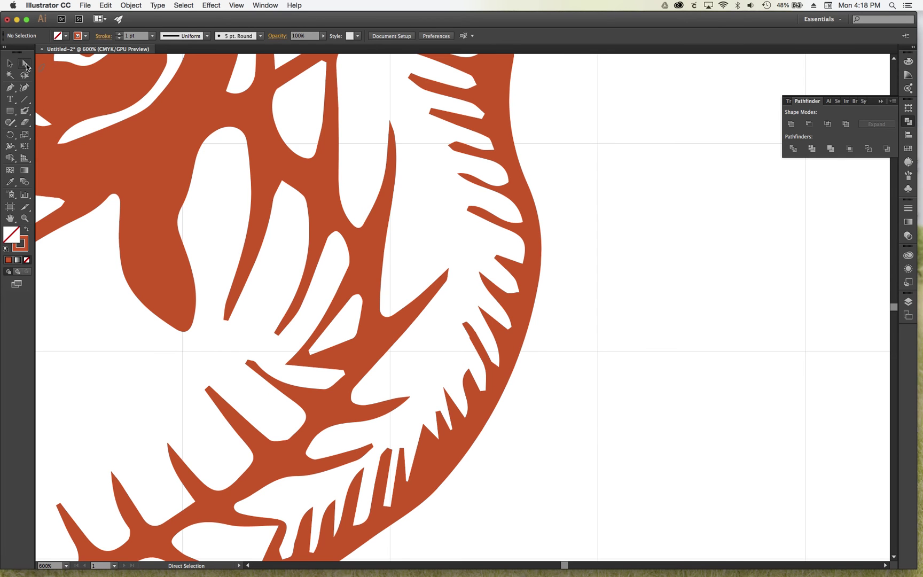
click(469, 333)
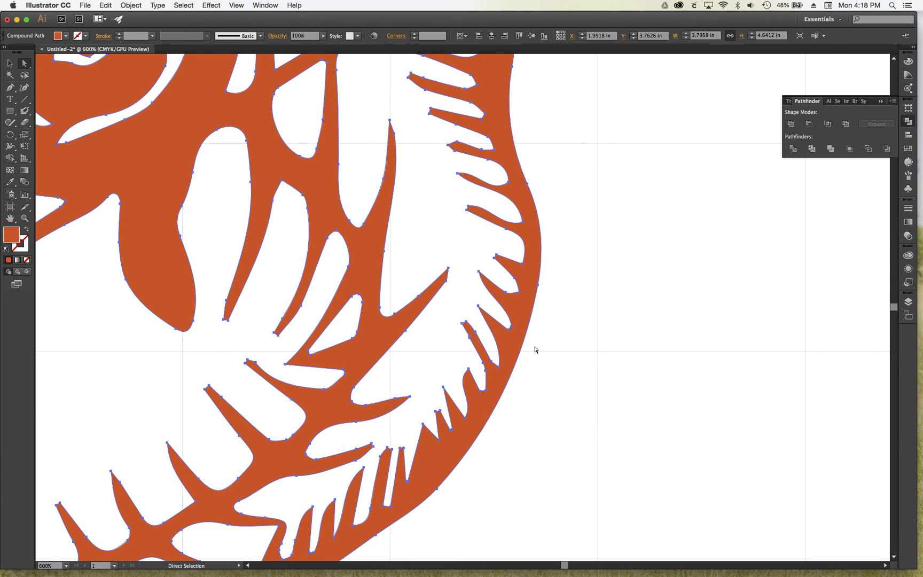
key(v)
key(a)
key(ctrl+0)
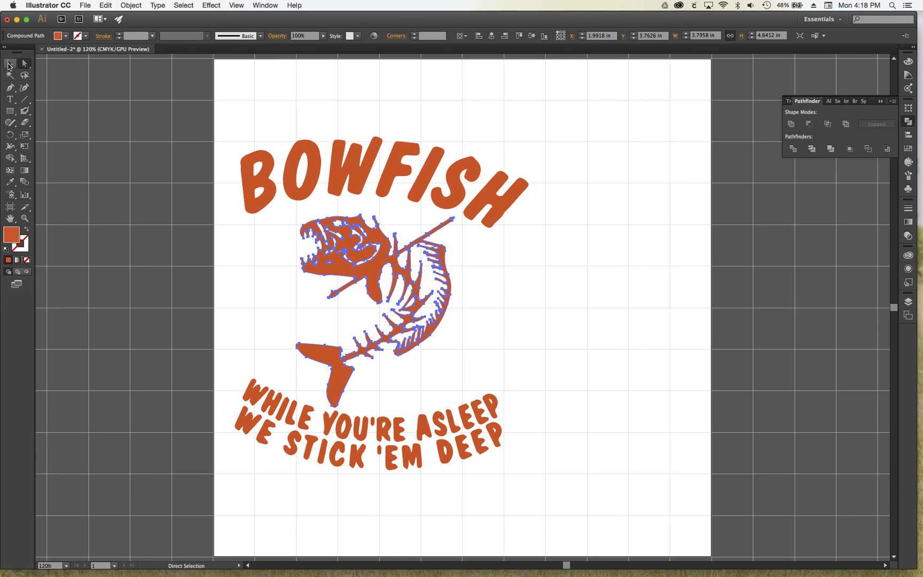
key(v)
click(205, 155)
drag(205, 116, 559, 493)
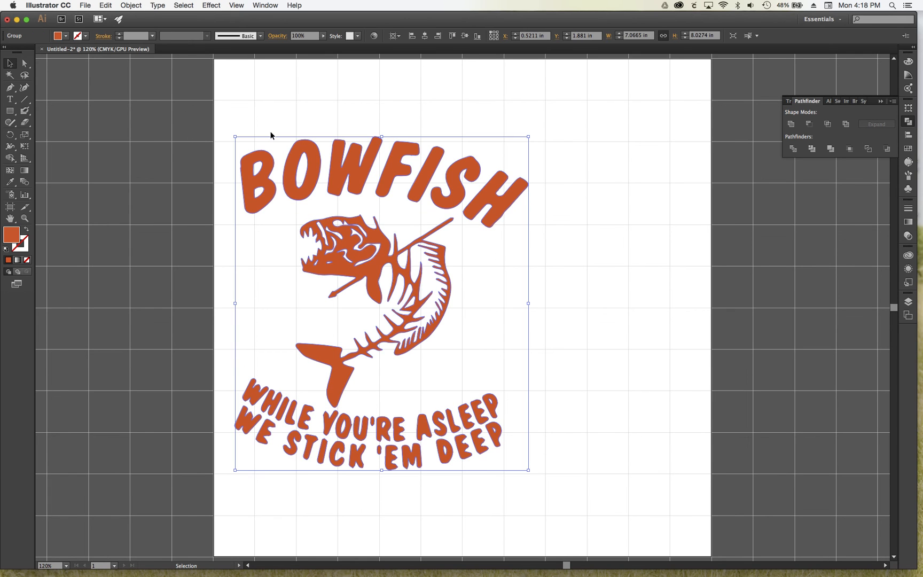
click(131, 5)
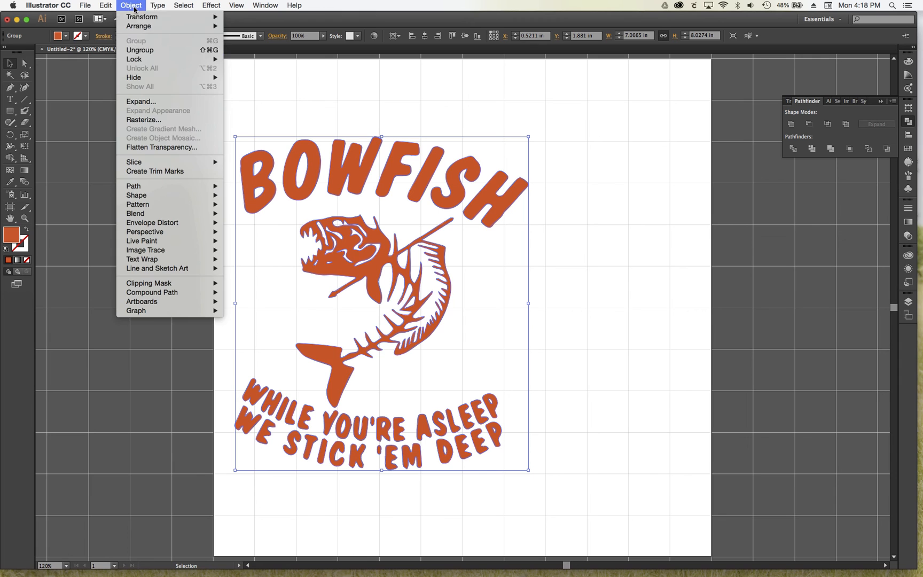
click(137, 8)
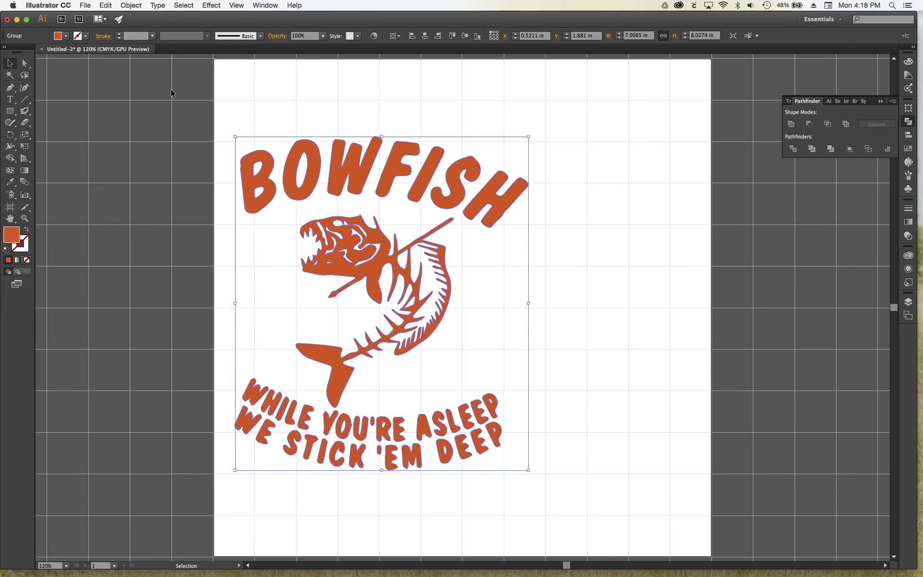
click(171, 92)
click(299, 170)
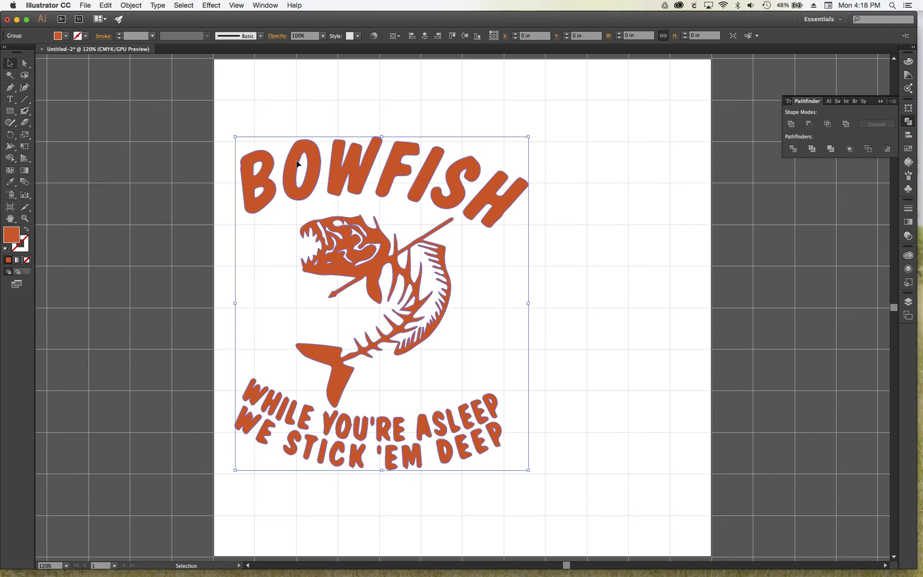